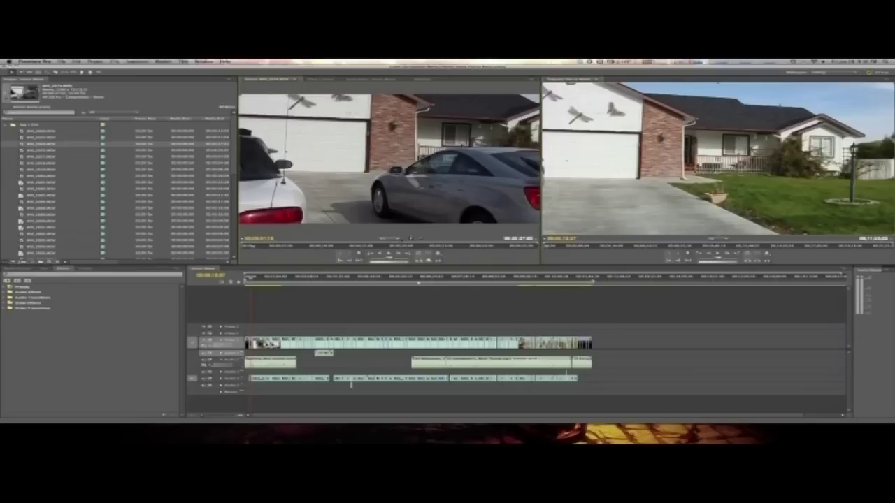
Zoom the Source monitor image to 50%, then set it back to Fit
{"action": "left_click", "coordinate": [389, 240]}
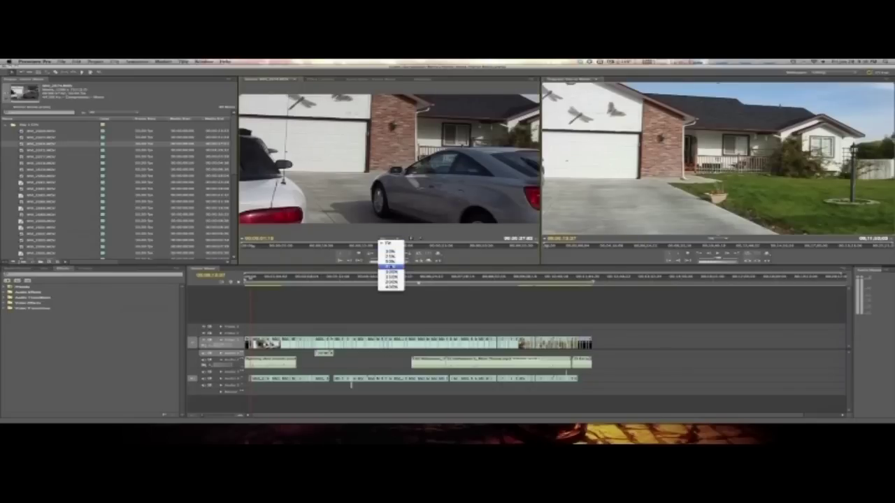
{"action": "left_click", "coordinate": [390, 261]}
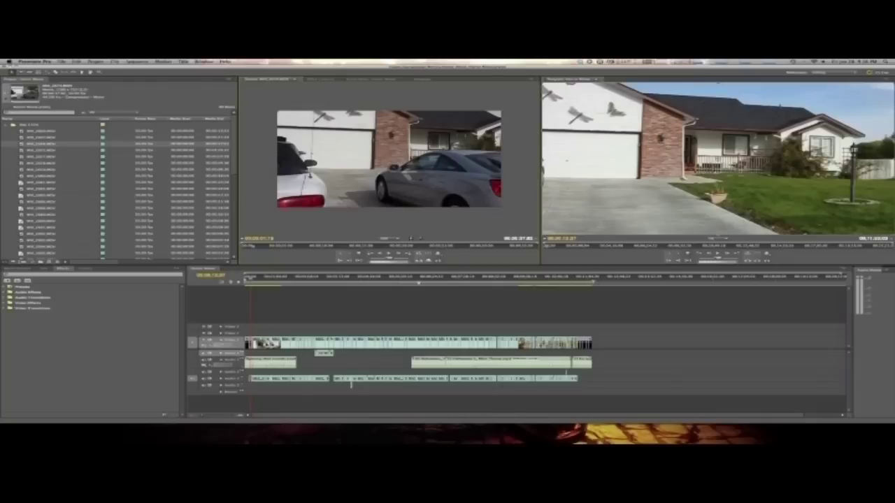
{"action": "left_click", "coordinate": [390, 238]}
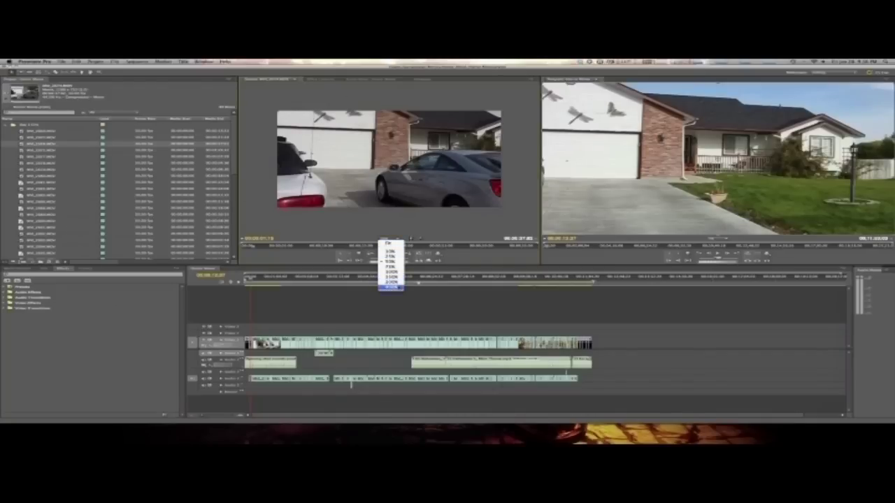
{"action": "left_click", "coordinate": [390, 243]}
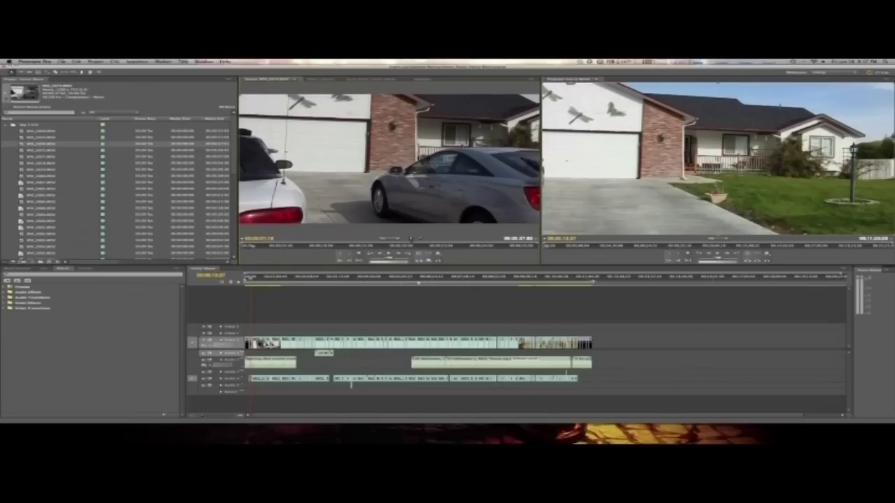
Drop the car clip on the timeline, delete it again, and set the out point at 00:00:04:27
{"action": "left_click_drag", "start_coordinate": [480, 266], "coordinate": [634, 343]}
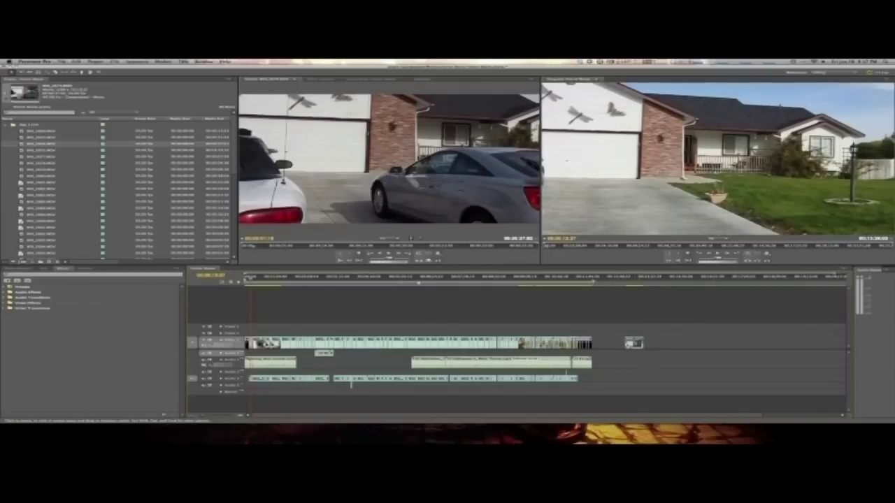
{"action": "left_click", "coordinate": [633, 342]}
{"action": "key", "text": "Delete"}
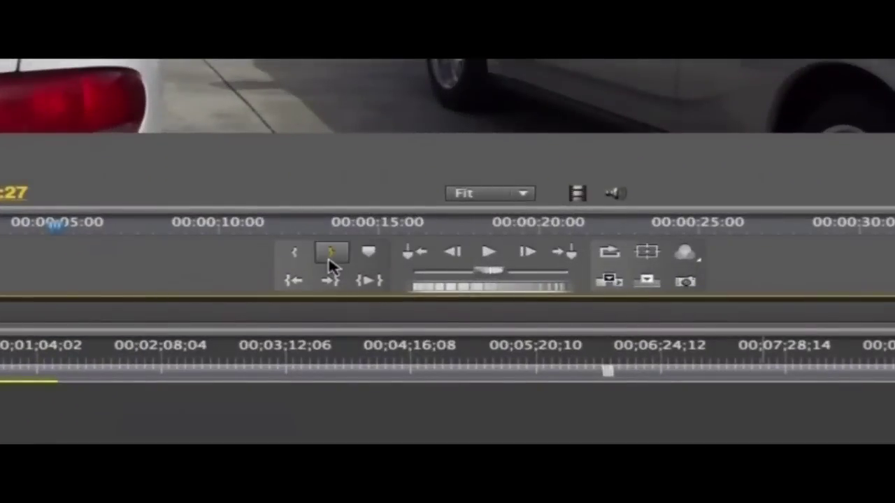
{"action": "left_click", "coordinate": [351, 253]}
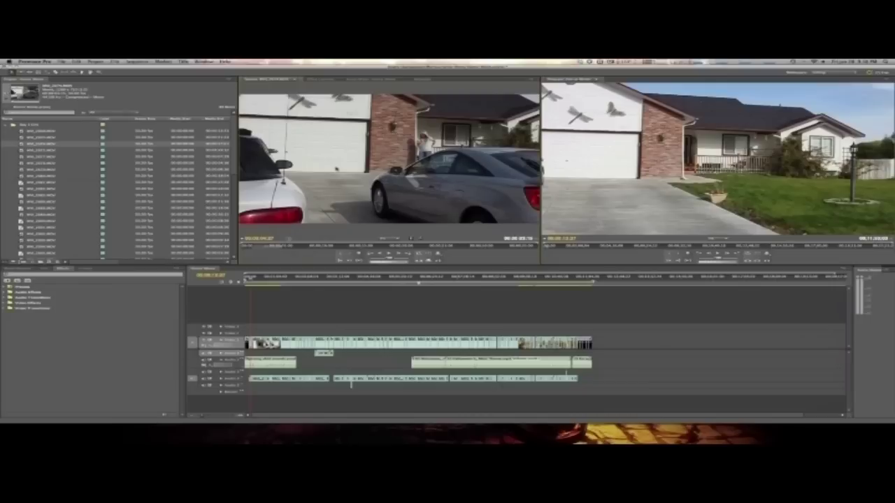
{"action": "left_click_drag", "start_coordinate": [337, 169], "coordinate": [619, 342]}
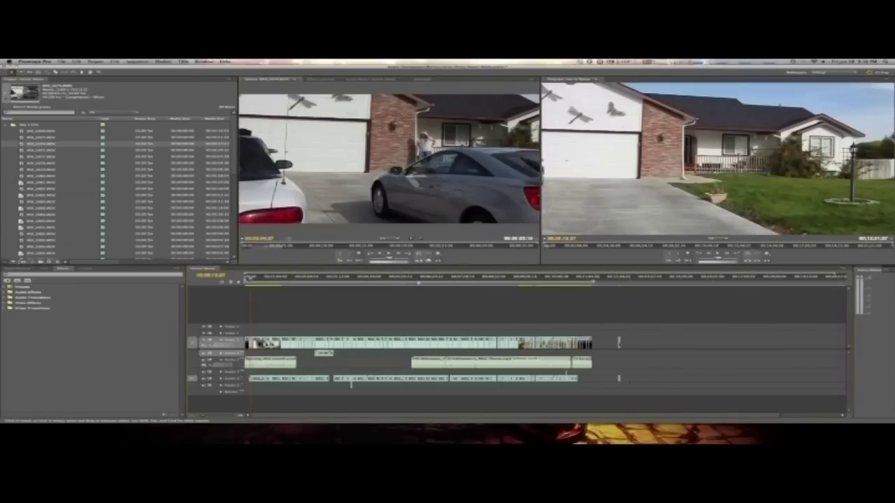
{"action": "key", "text": "super+z"}
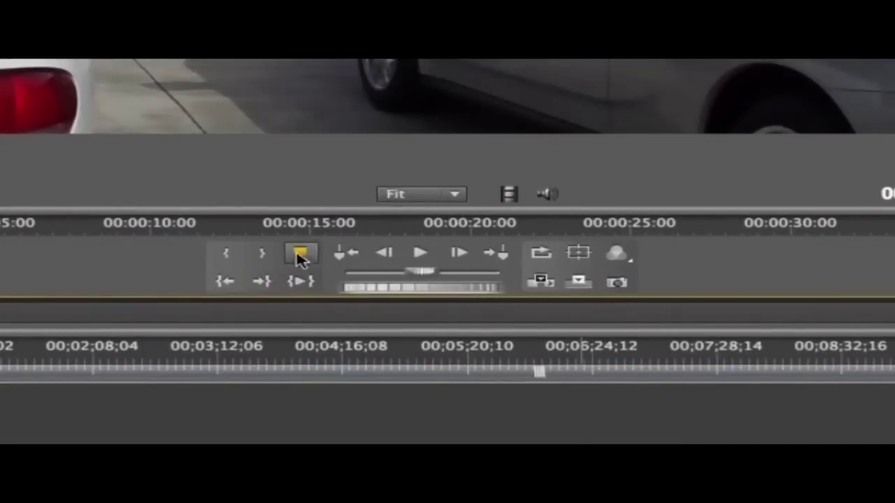
Add an unnumbered marker to the car clip and insert its trimmed portion at the sequence end
{"action": "left_click", "coordinate": [299, 256]}
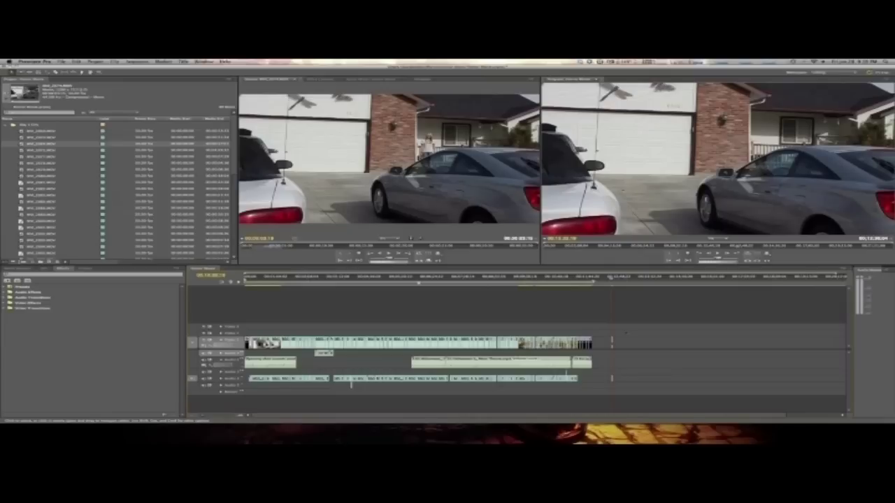
{"action": "key", "text": "equal"}
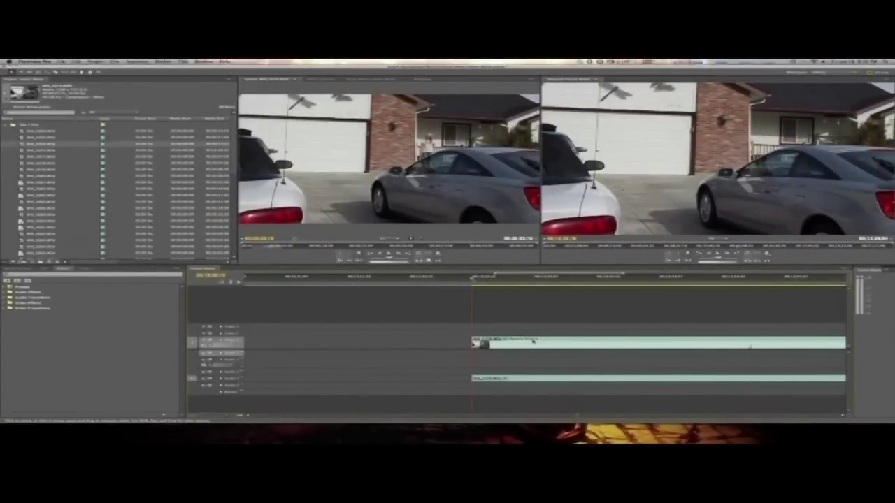
{"action": "key", "text": "Delete"}
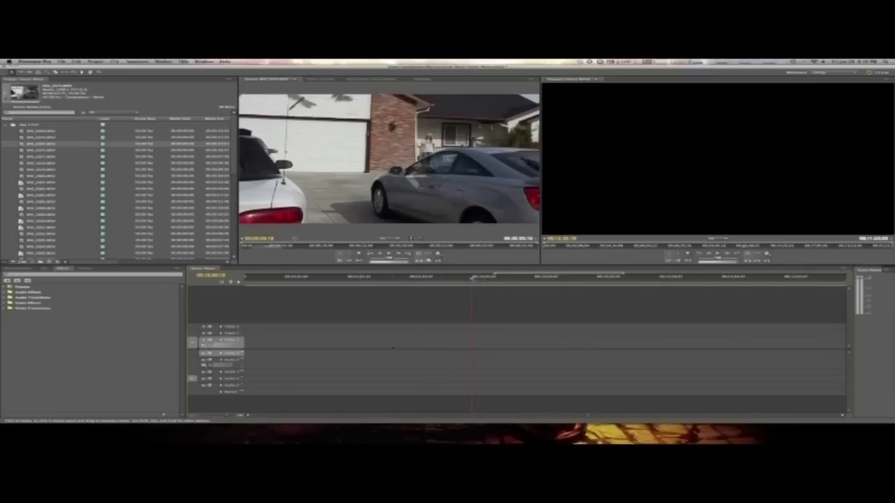
{"action": "key", "text": "super+z"}
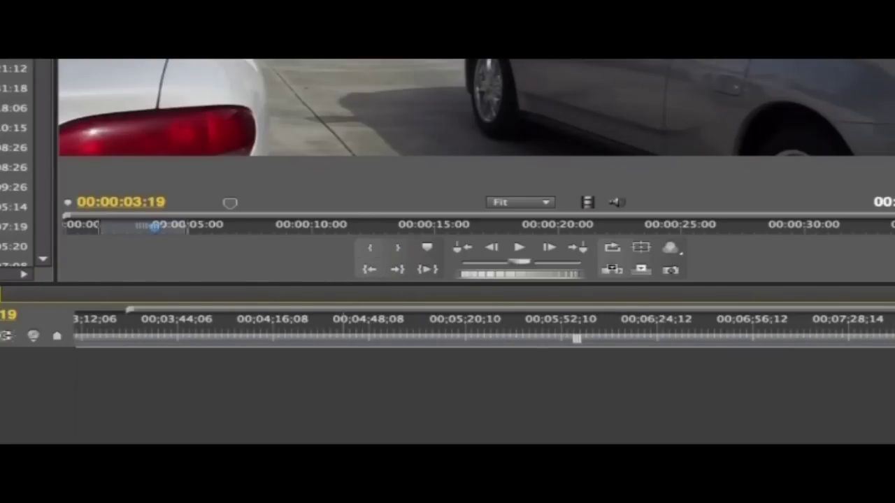
Jump the source car clip to its in point, then to its 00:00:04:27 out point
{"action": "left_click", "coordinate": [373, 272]}
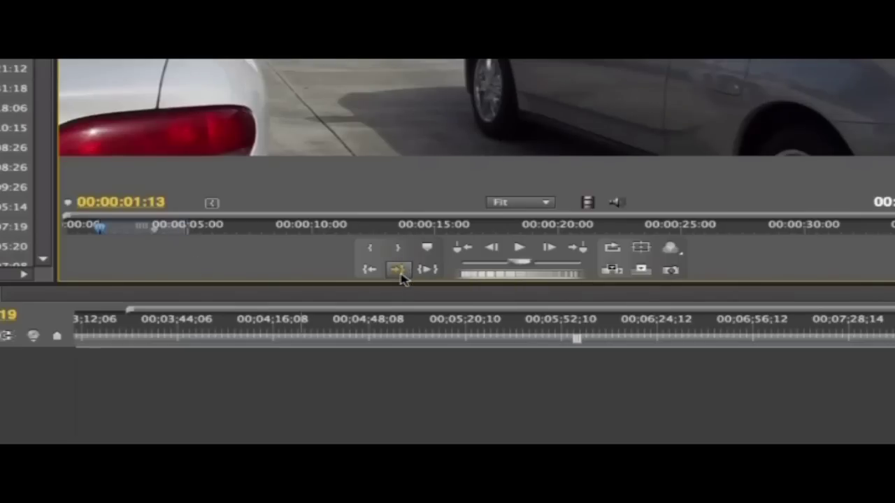
{"action": "left_click", "coordinate": [398, 269]}
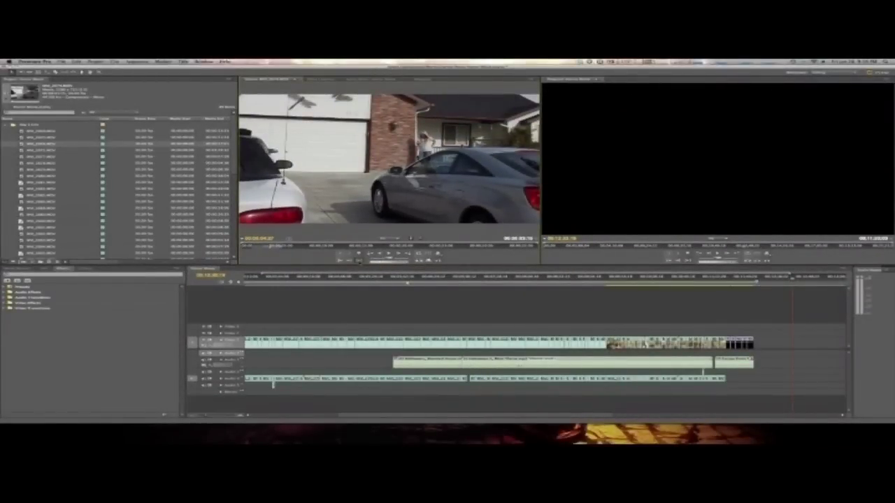
{"action": "left_click", "coordinate": [358, 260]}
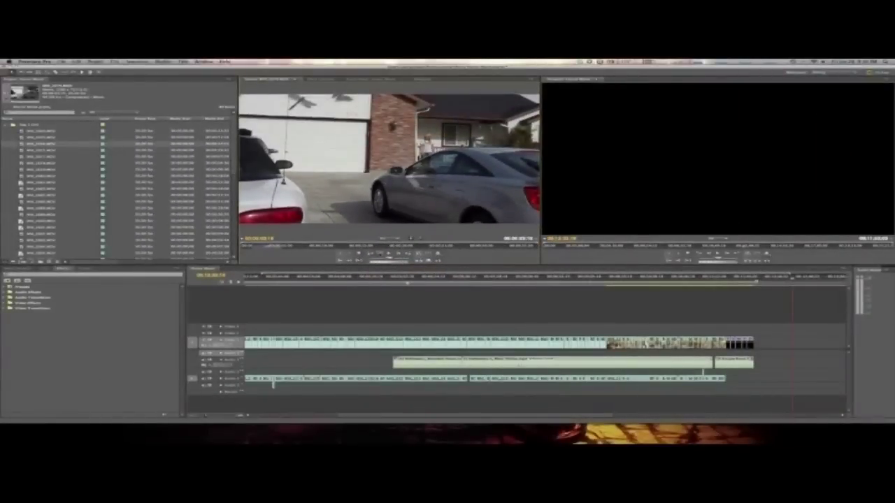
{"action": "left_click", "coordinate": [380, 253]}
{"action": "left_click", "coordinate": [379, 253]}
{"action": "left_click", "coordinate": [380, 253]}
{"action": "left_click", "coordinate": [380, 253]}
{"action": "left_click_drag", "start_coordinate": [272, 242], "coordinate": [270, 242]}
{"action": "left_click", "coordinate": [379, 253]}
{"action": "left_click", "coordinate": [380, 253]}
{"action": "left_click", "coordinate": [380, 253]}
{"action": "left_click", "coordinate": [400, 253]}
{"action": "left_click", "coordinate": [399, 253]}
{"action": "left_click", "coordinate": [399, 253]}
{"action": "left_click", "coordinate": [400, 253]}
{"action": "left_click", "coordinate": [400, 253]}
{"action": "left_click", "coordinate": [399, 253]}
{"action": "left_click", "coordinate": [399, 253]}
{"action": "left_click", "coordinate": [399, 253]}
{"action": "key", "text": "Right"}
{"action": "key", "text": "Right"}
{"action": "key", "text": "Right"}
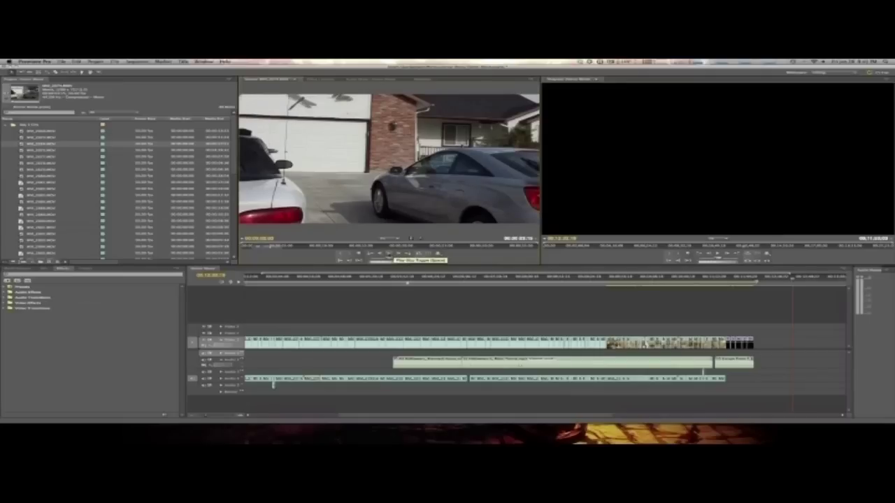
Play the source clip, shuttle through it at variable speed, then stop the screen recording
{"action": "left_click", "coordinate": [390, 253]}
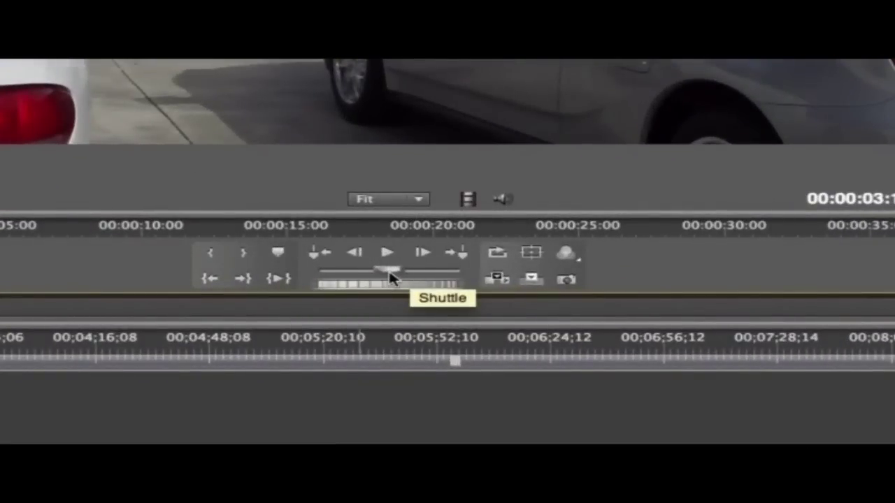
{"action": "mouse_move", "coordinate": [393, 278]}
{"action": "left_mouse_down"}
{"action": "mouse_move", "coordinate": [387, 275]}
{"action": "mouse_move", "coordinate": [396, 277]}
{"action": "left_mouse_up"}
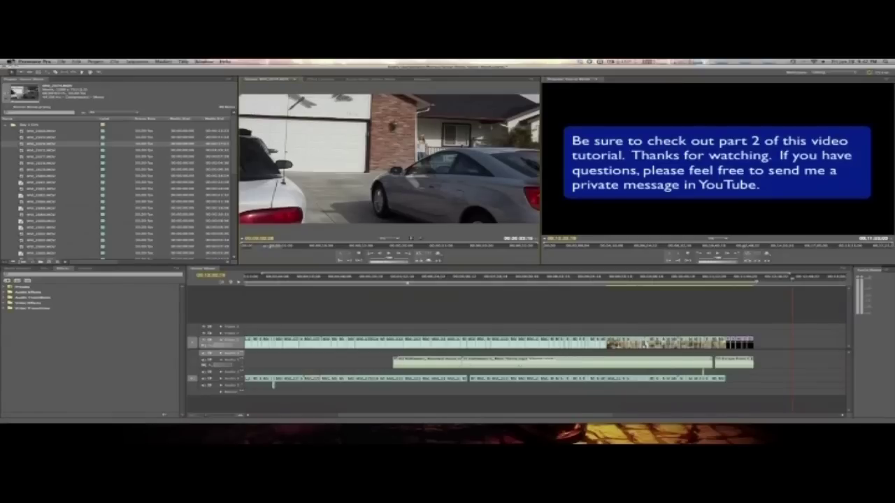
{"action": "left_click", "coordinate": [609, 63]}
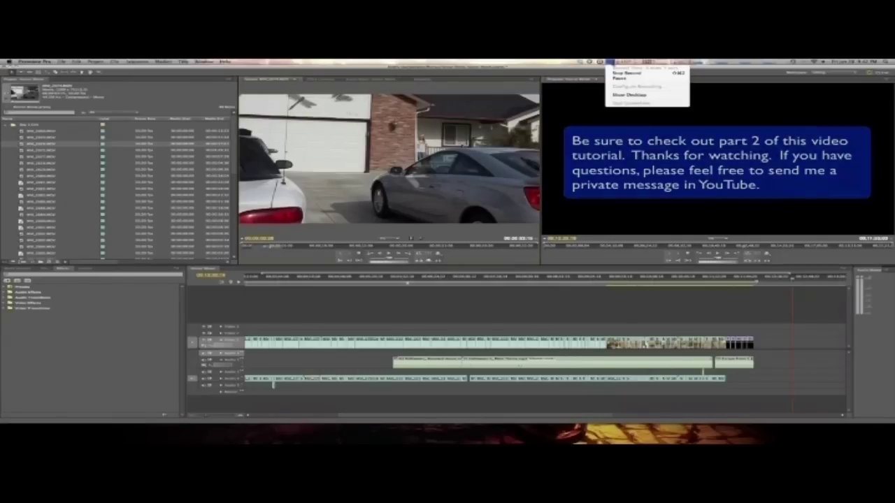